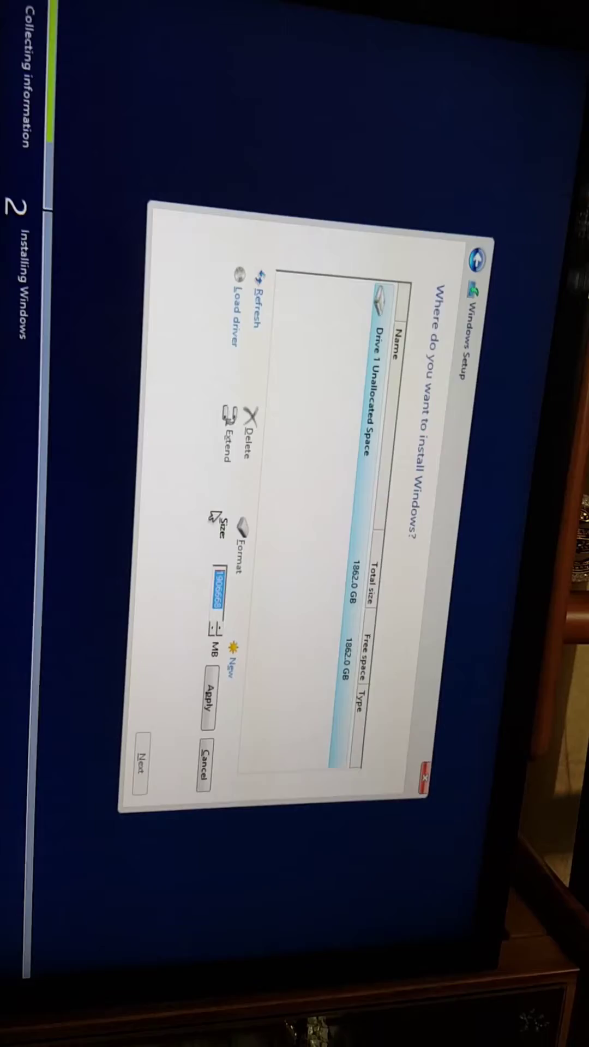
text(00000)
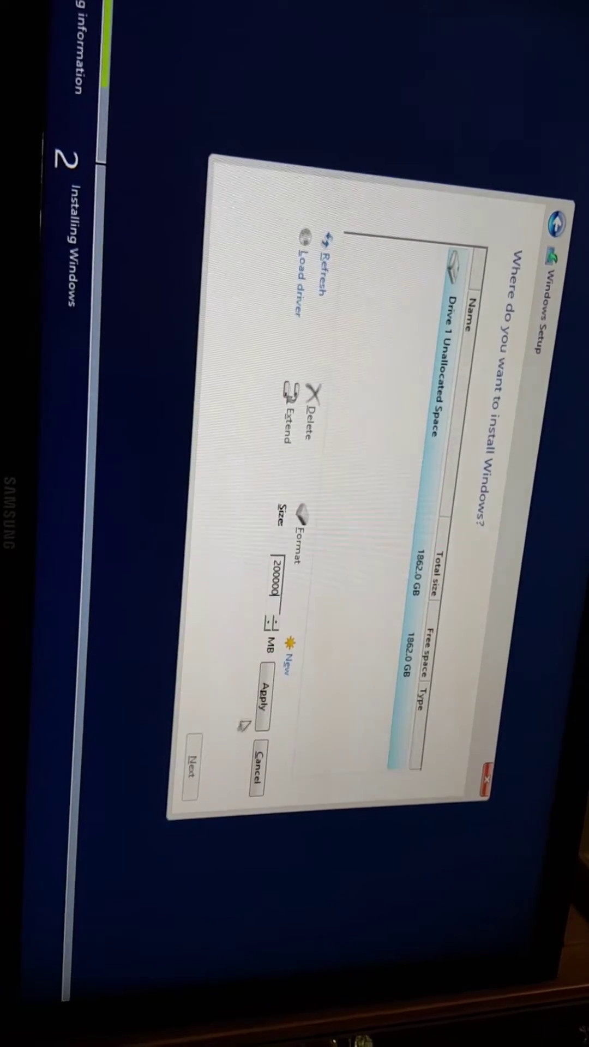
- Apply a new 200000 MB partition on Drive 1's unallocated space
click(260, 695)
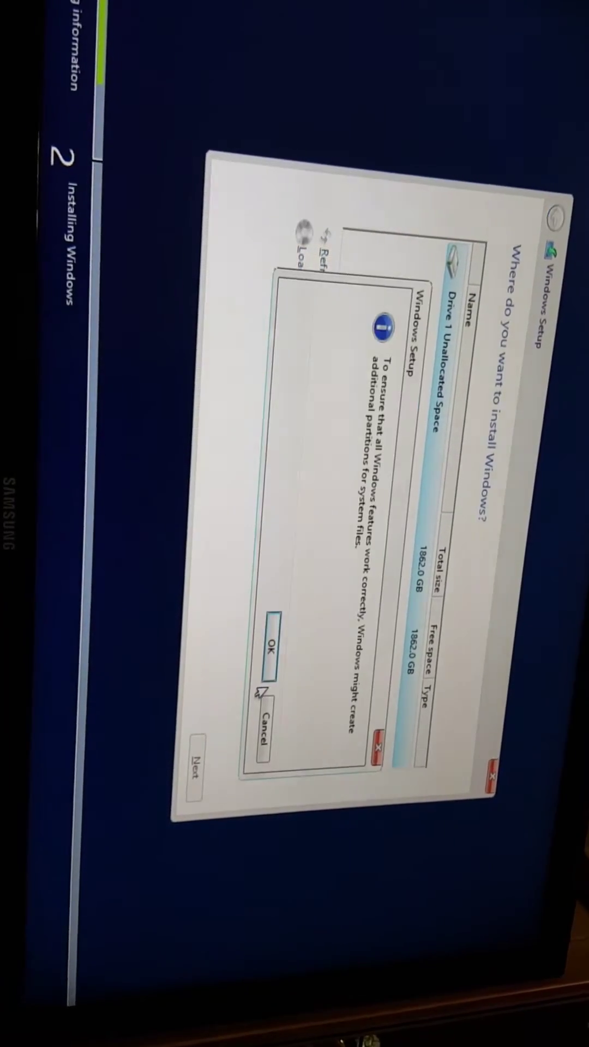
- Accept the extra system partitions notice and select the 195 GB Drive 1 Partition 2
click(261, 655)
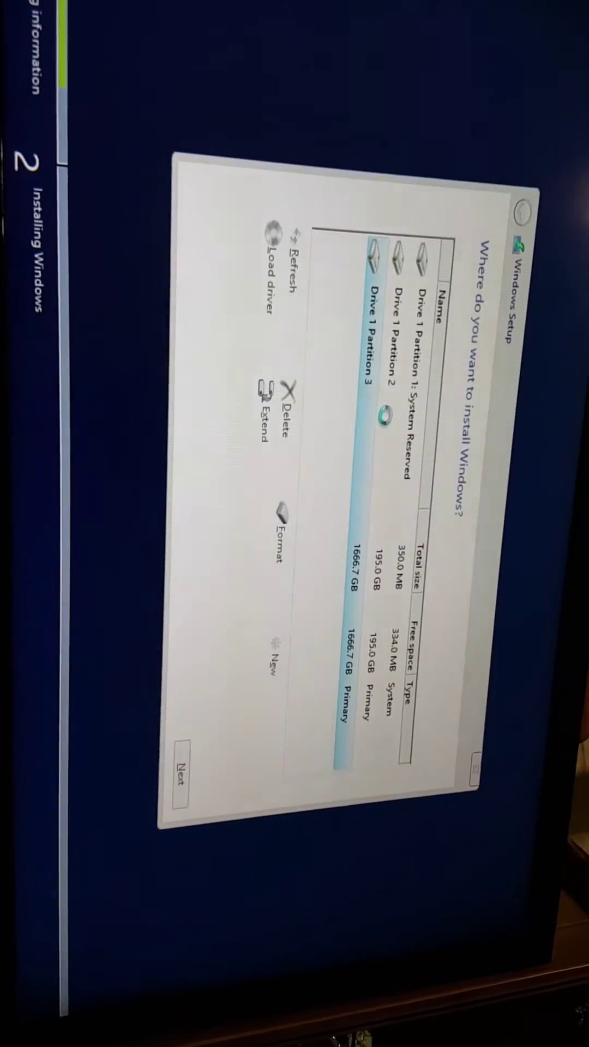
click(418, 420)
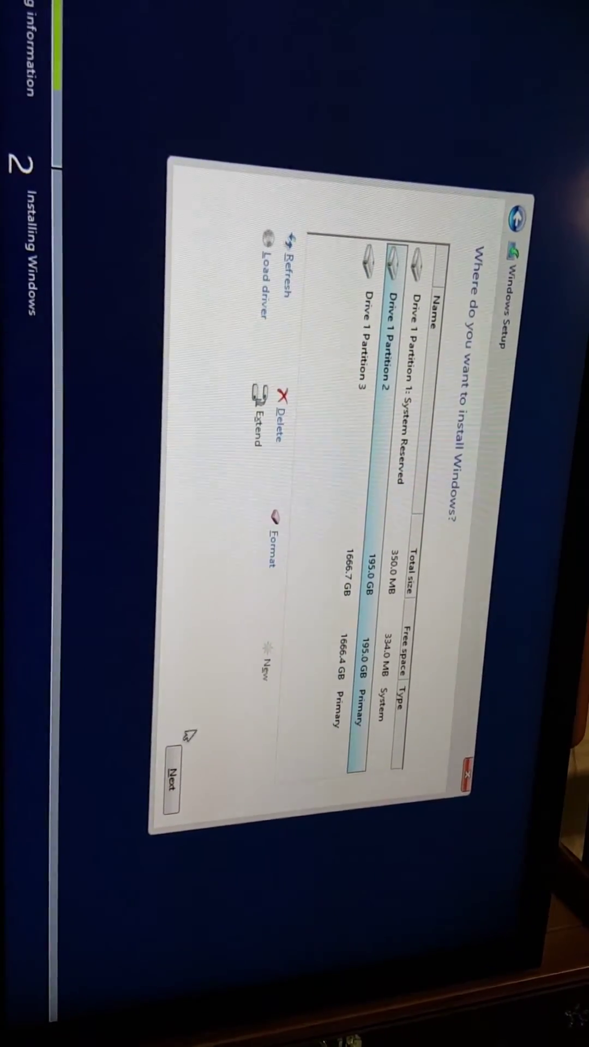
- Begin installing Windows Server 2012 R2 onto the 195 GB Partition 2
click(171, 776)
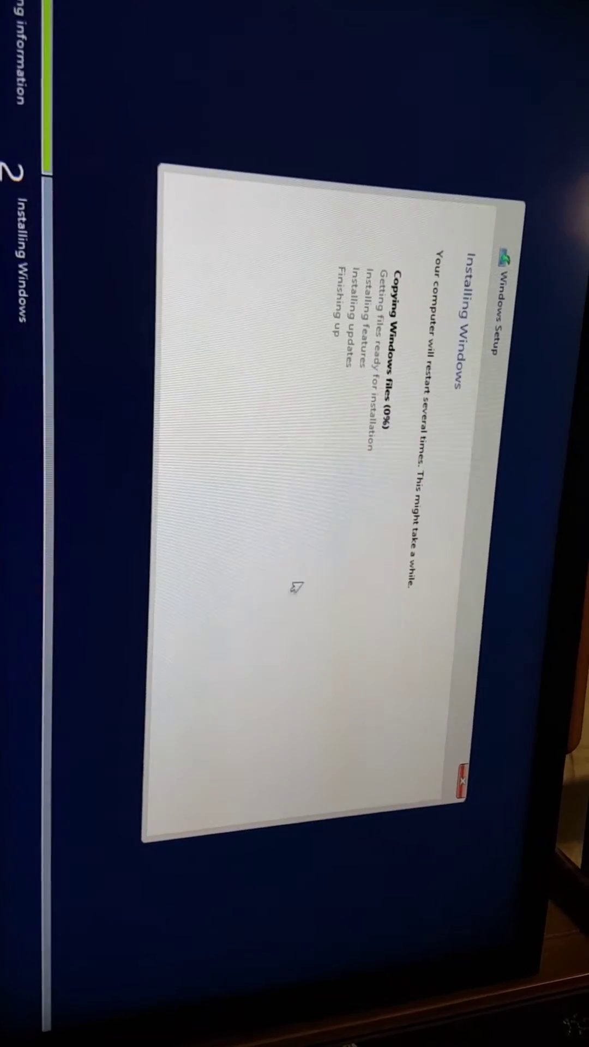